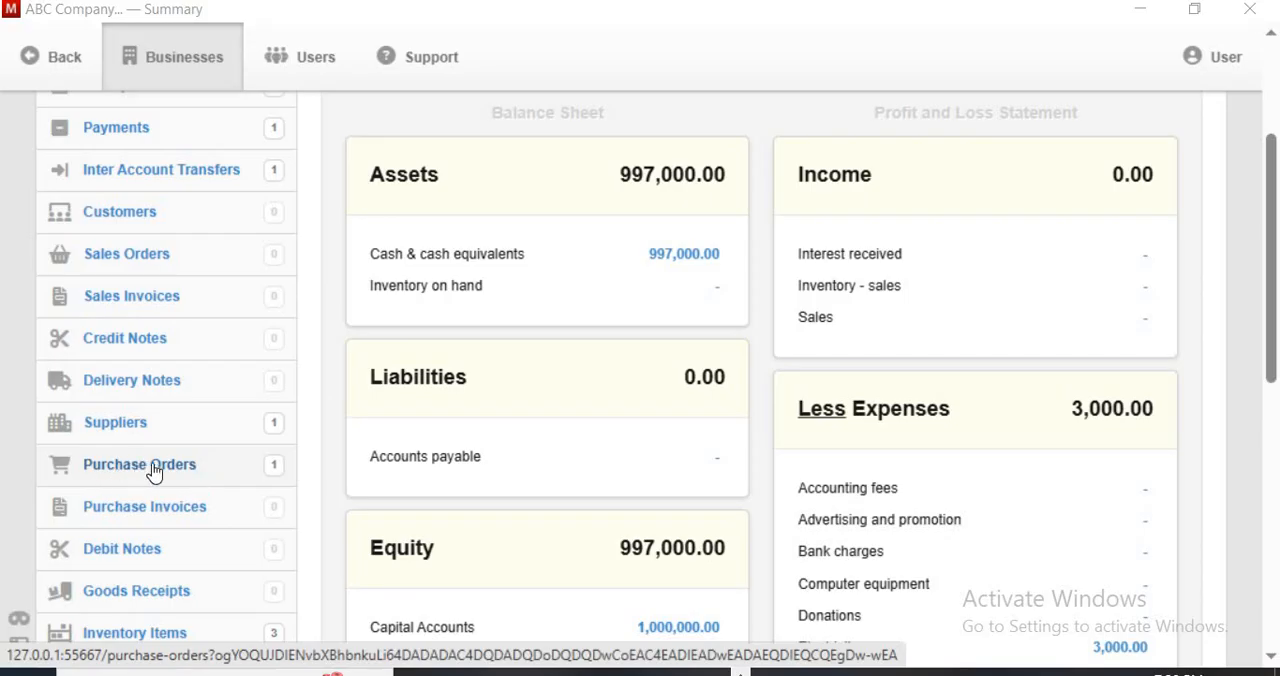
# Open purchase order PO-01 for viewing from the purchase orders list
pyautogui.click(155, 473)
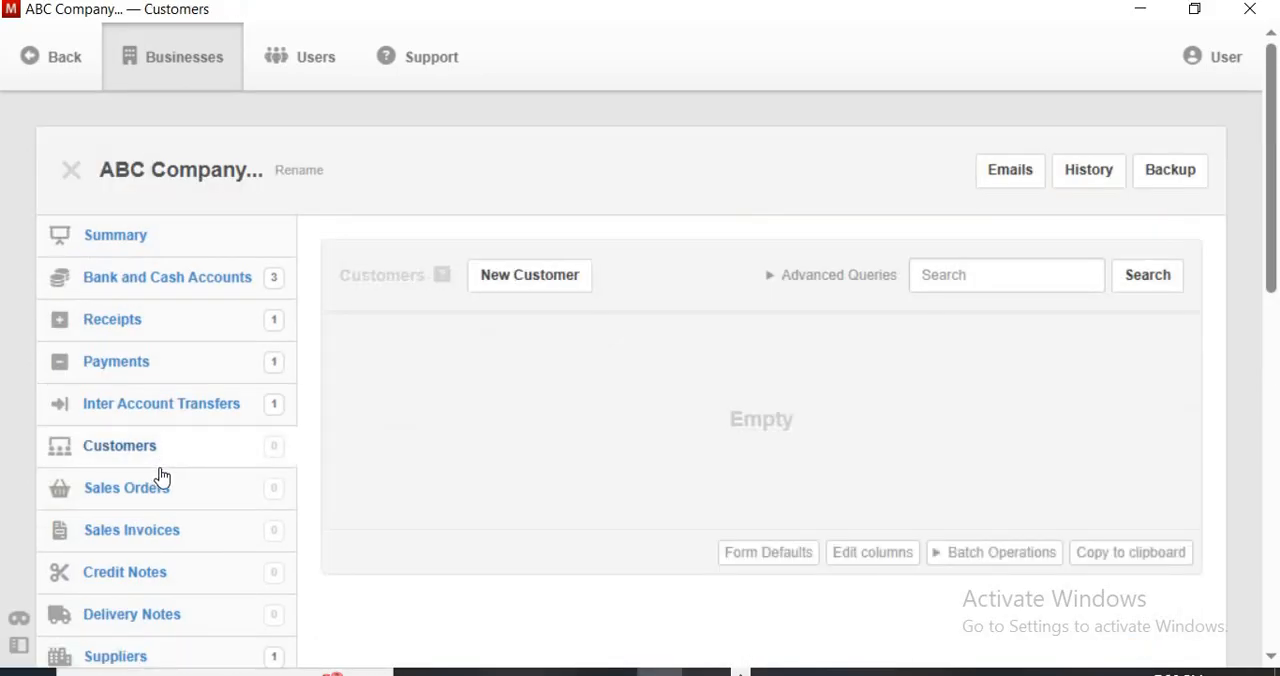
pyautogui.click(57, 60)
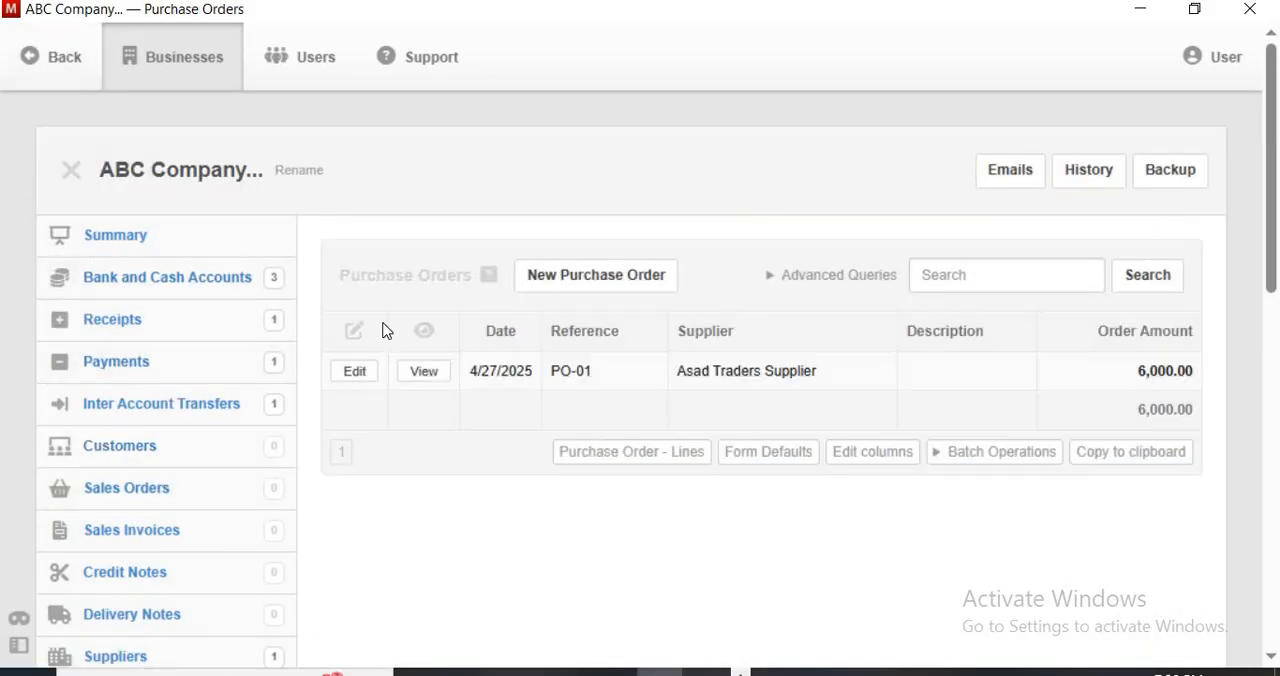
pyautogui.click(406, 378)
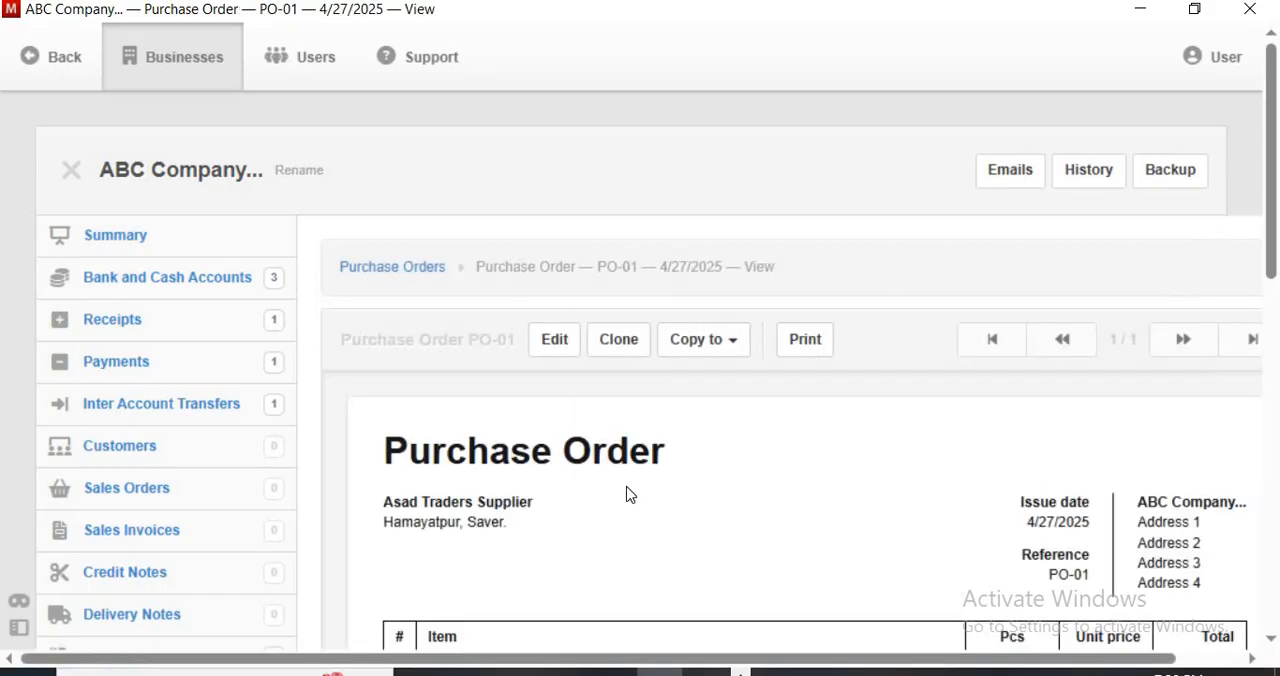
pyautogui.scroll(-3, 629, 491)
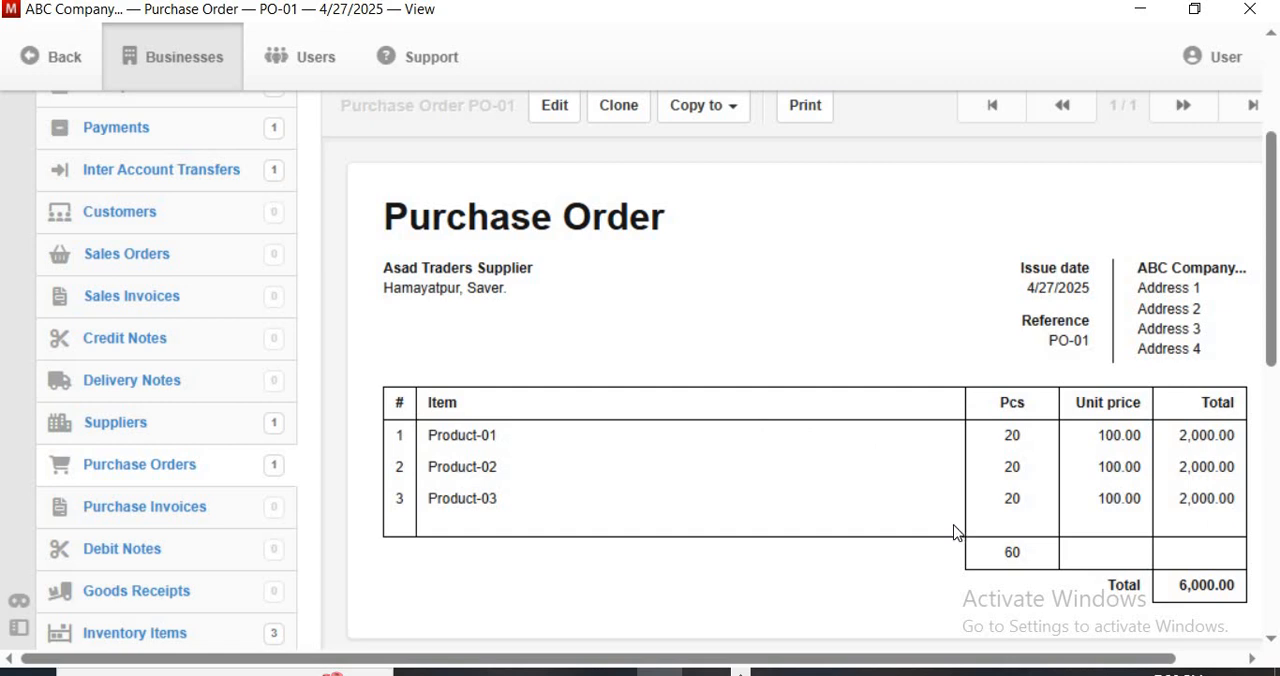
# Copy purchase order PO-01 to a new purchase invoice
pyautogui.scroll(2, 951, 528)
pyautogui.scroll(-2, 951, 528)
pyautogui.scroll(1, 947, 524)
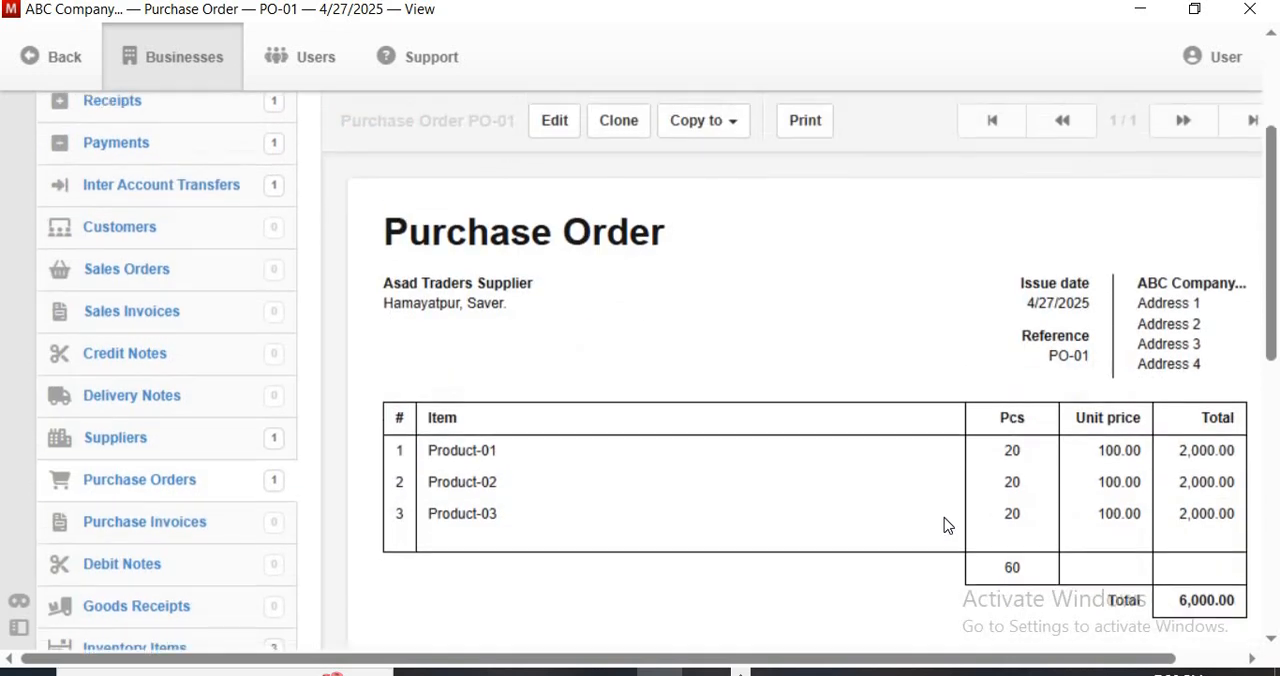
pyautogui.scroll(1, 944, 517)
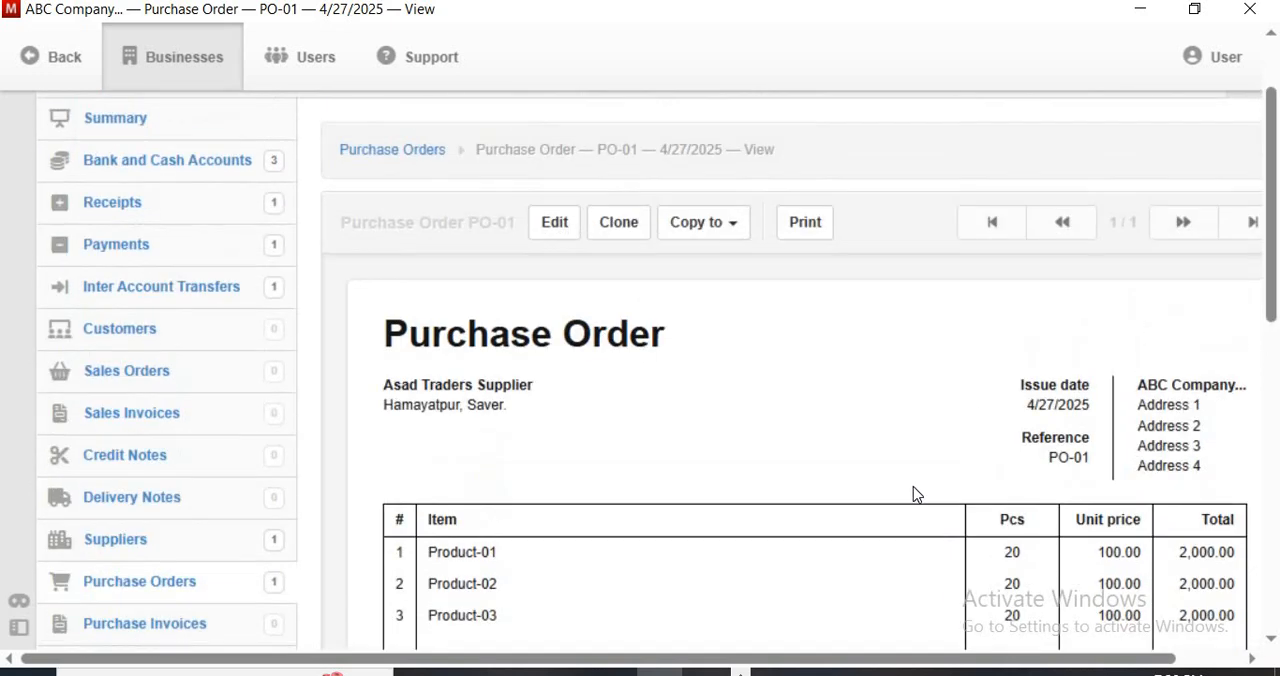
pyautogui.click(730, 227)
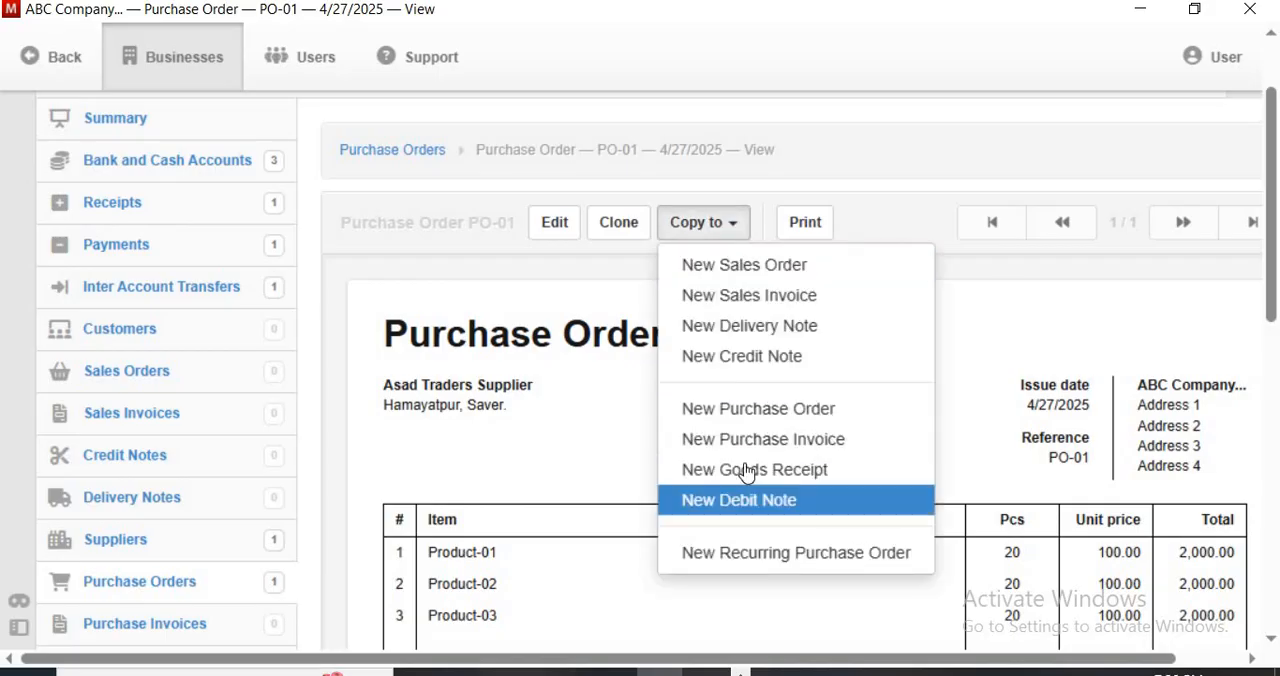
pyautogui.click(746, 446)
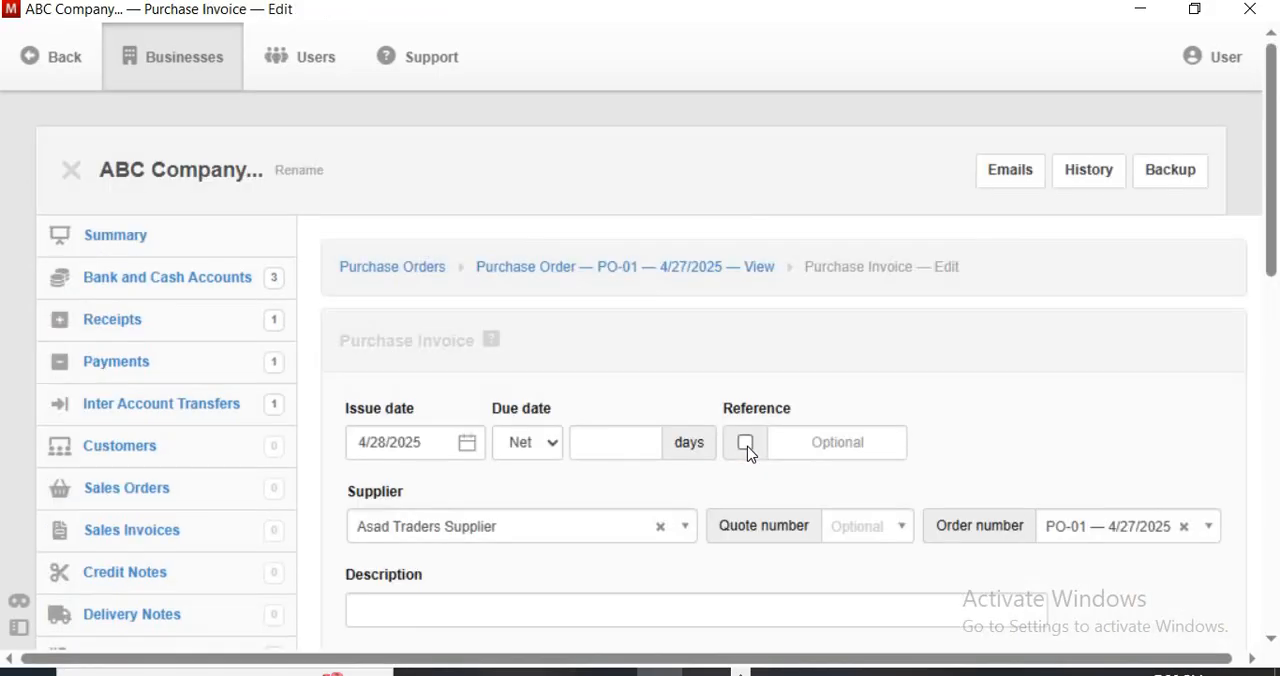
# Set the purchase invoice's issue date to 4/28/2025 and its reference to PI-001
pyautogui.scroll(-2, 380, 533)
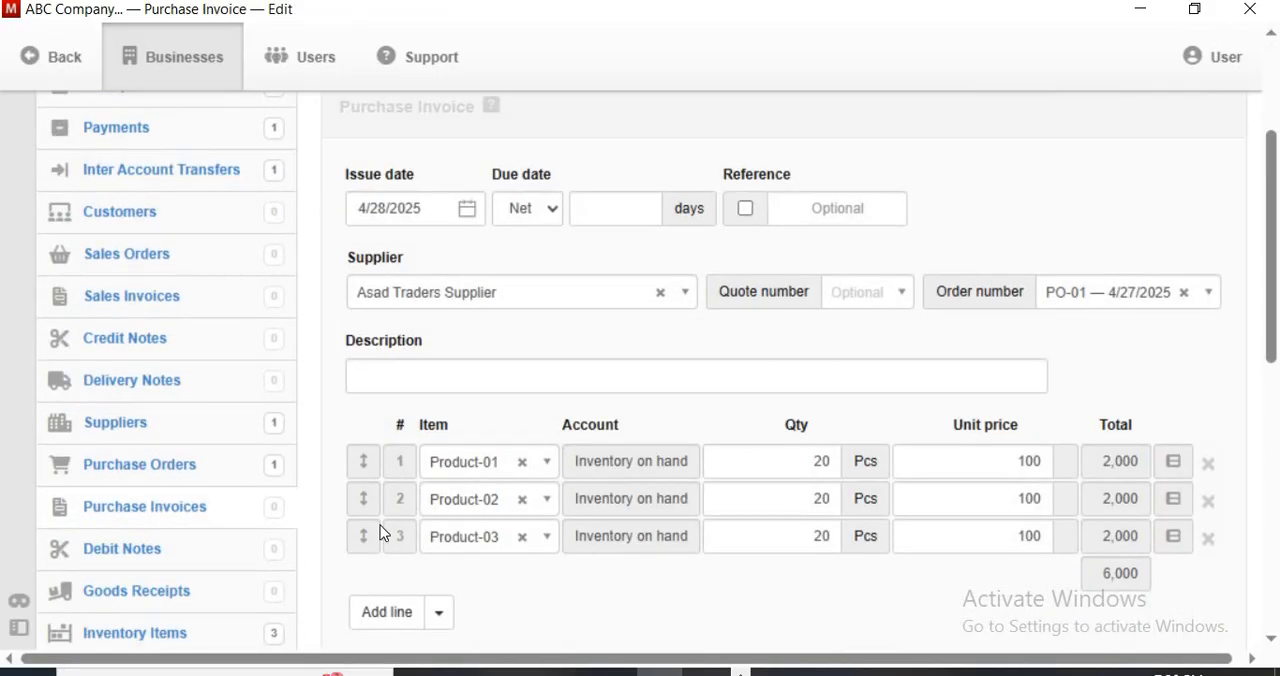
pyautogui.click(467, 209)
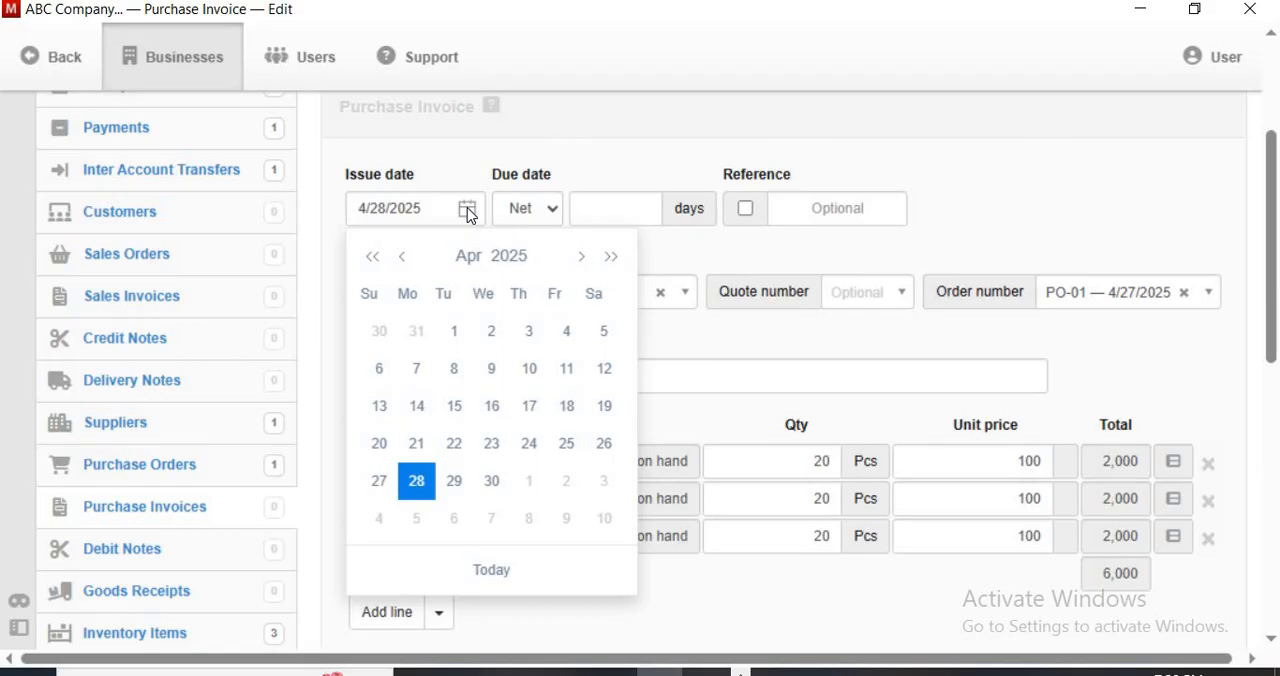
pyautogui.click(416, 481)
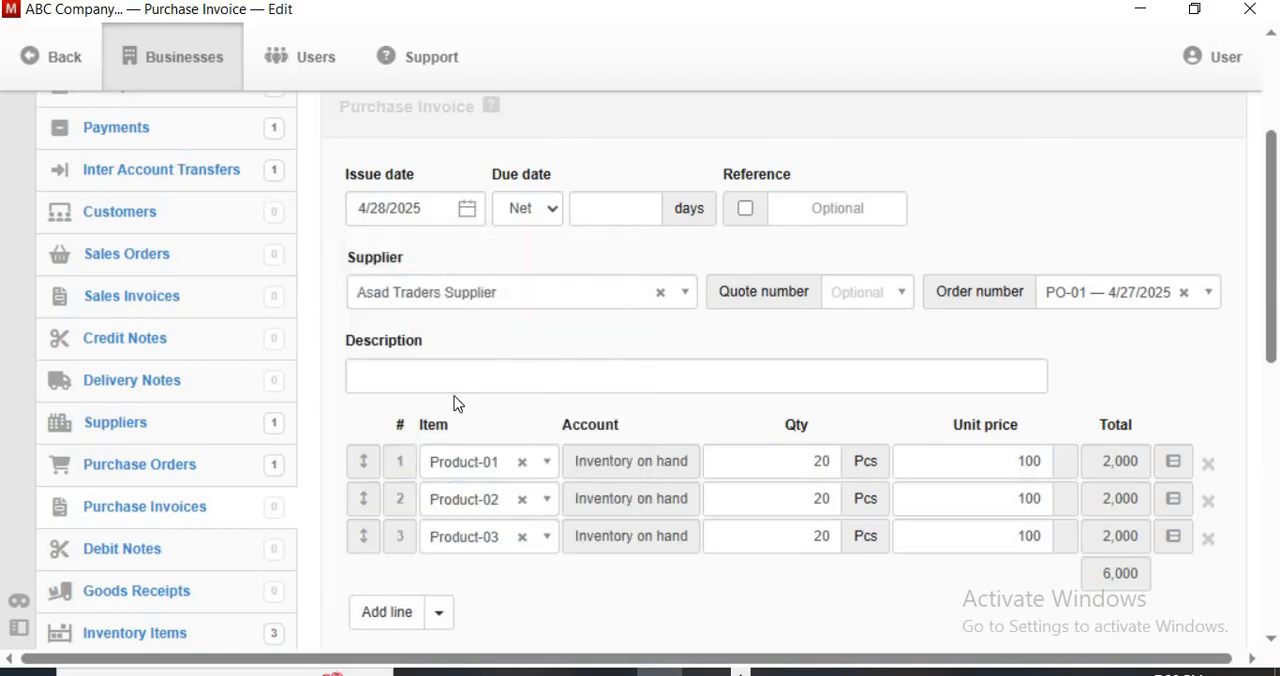
pyautogui.click(790, 207)
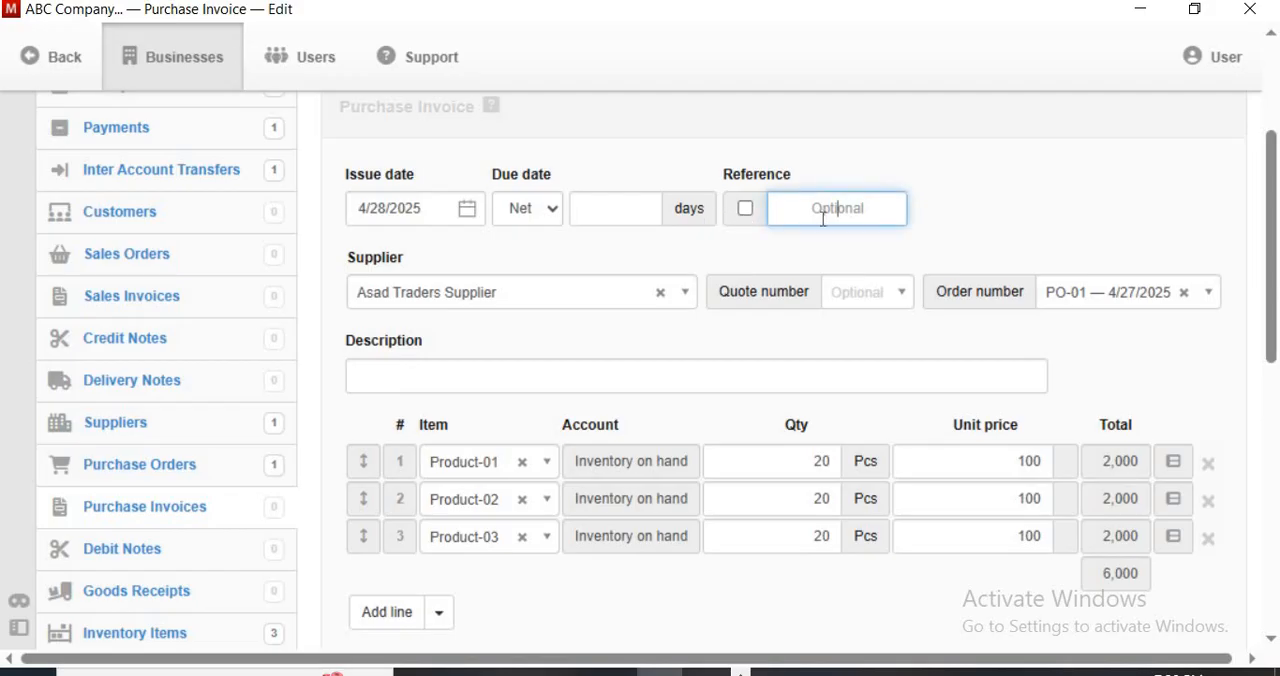
pyautogui.write('PI-001')
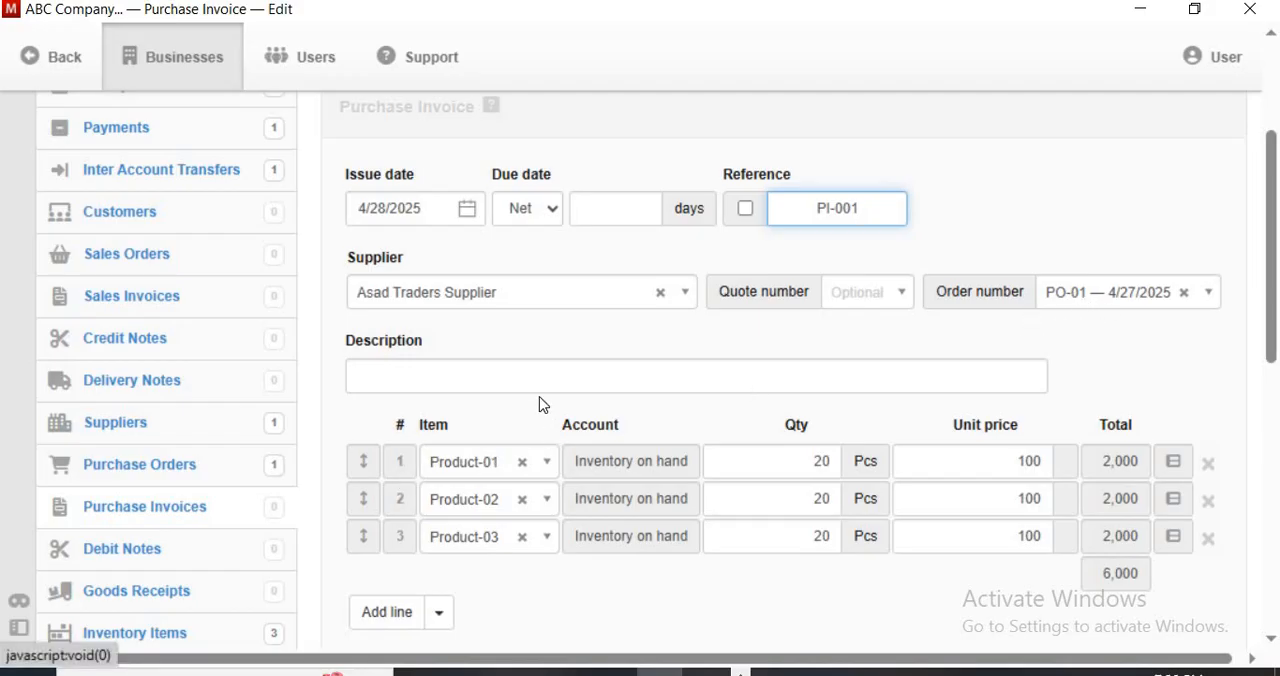
# Set the quantity of Product-01 on the purchase invoice to 18 pieces
pyautogui.scroll(-1, 535, 390)
pyautogui.scroll(-1, 520, 310)
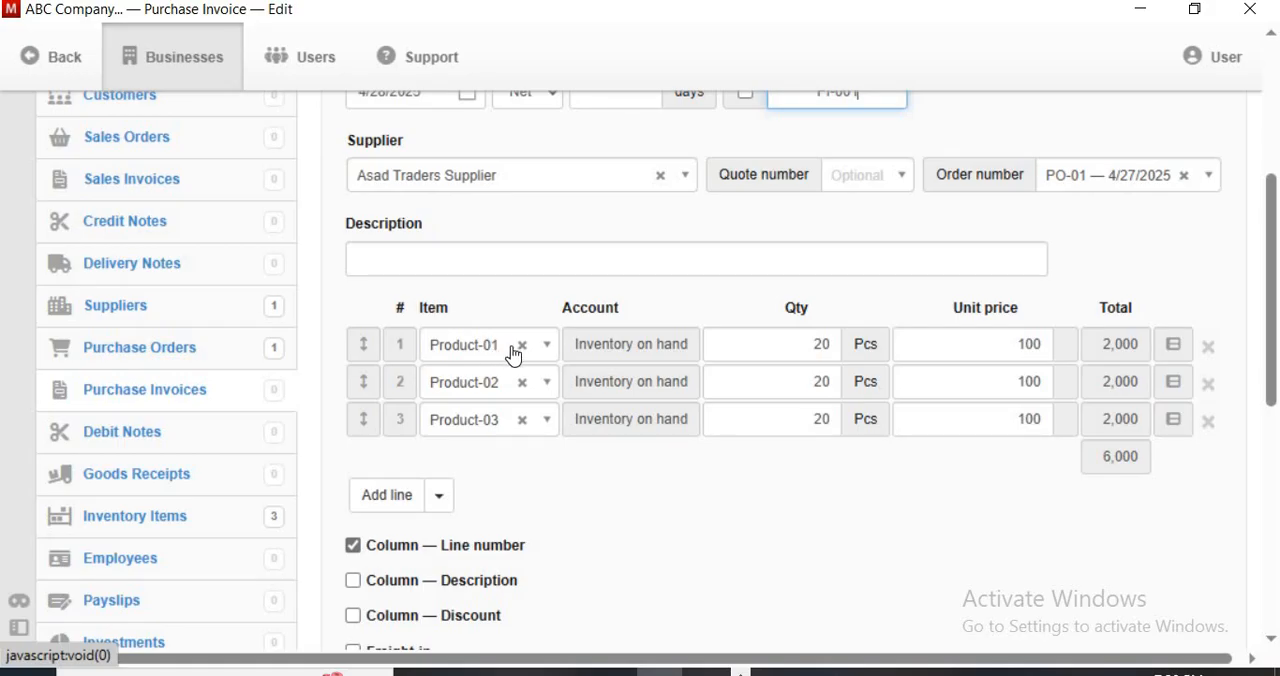
pyautogui.click(829, 343)
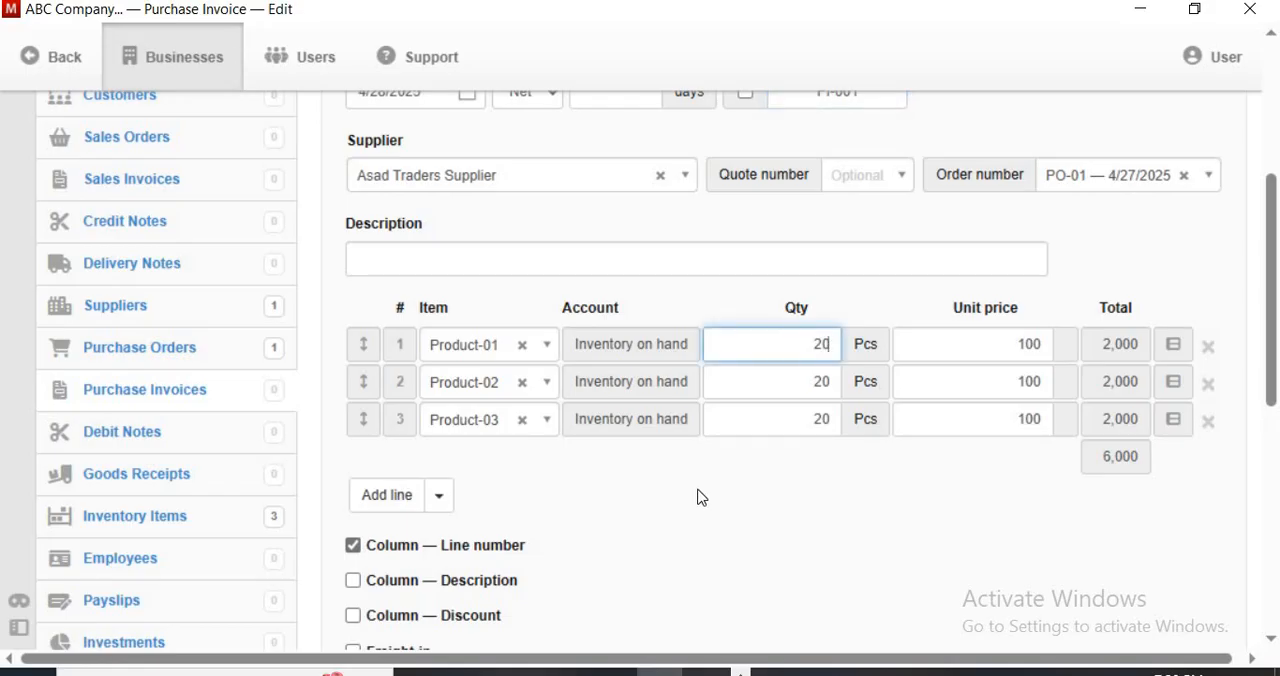
pyautogui.press('BackSpace')
pyautogui.write('18')
pyautogui.click(875, 476)
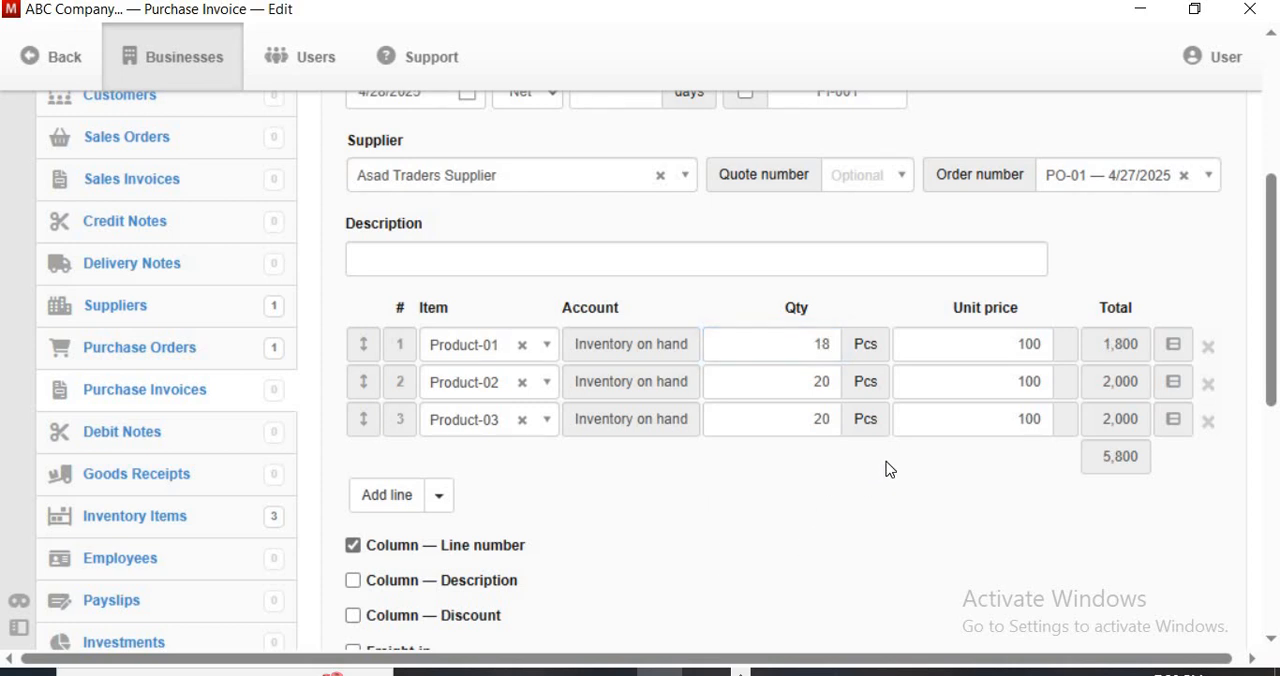
# Enable the Freight-in option on the purchase invoice
pyautogui.scroll(-2, 886, 469)
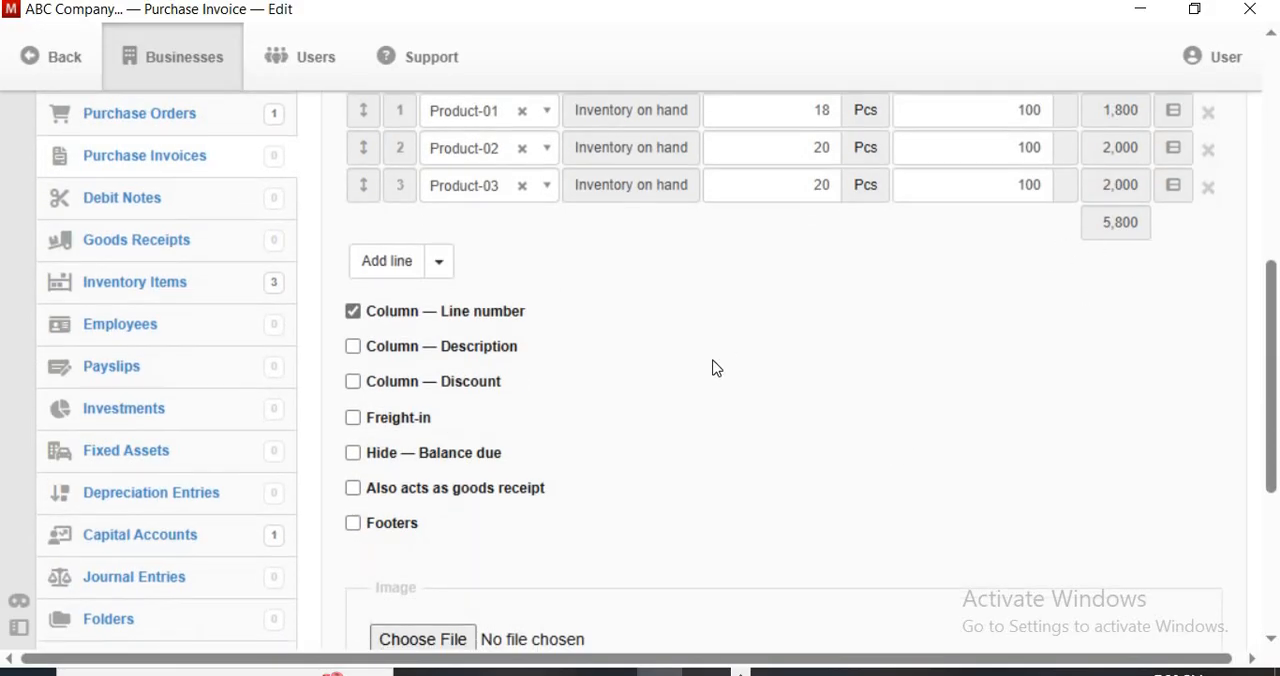
pyautogui.scroll(2, 715, 366)
pyautogui.scroll(-2, 714, 360)
pyautogui.scroll(2, 800, 388)
pyautogui.scroll(-2, 800, 385)
pyautogui.click(352, 419)
pyautogui.scroll(-1, 811, 434)
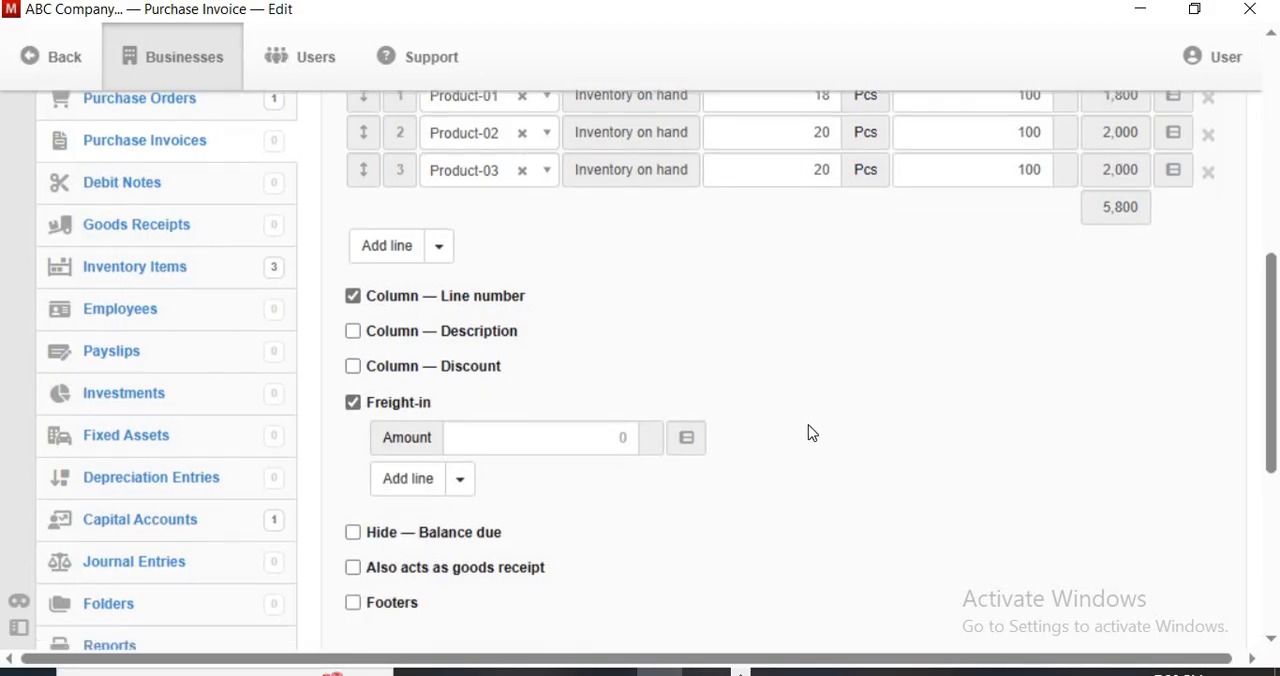
# Enter a freight-in amount of 1000 and create the purchase invoice
pyautogui.click(592, 335)
pyautogui.scroll(2, 791, 414)
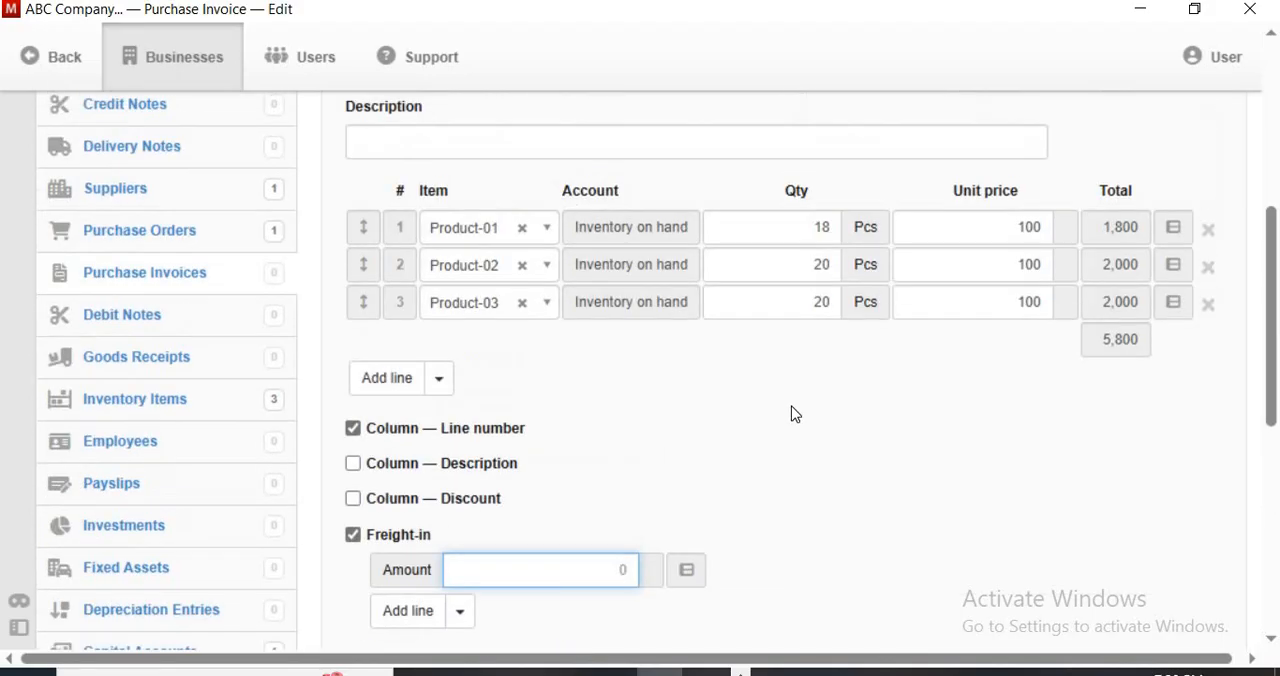
pyautogui.scroll(-1, 795, 411)
pyautogui.scroll(1, 788, 390)
pyautogui.scroll(-1, 781, 377)
pyautogui.scroll(-1, 783, 378)
pyautogui.press('BackSpace')
pyautogui.write('1')
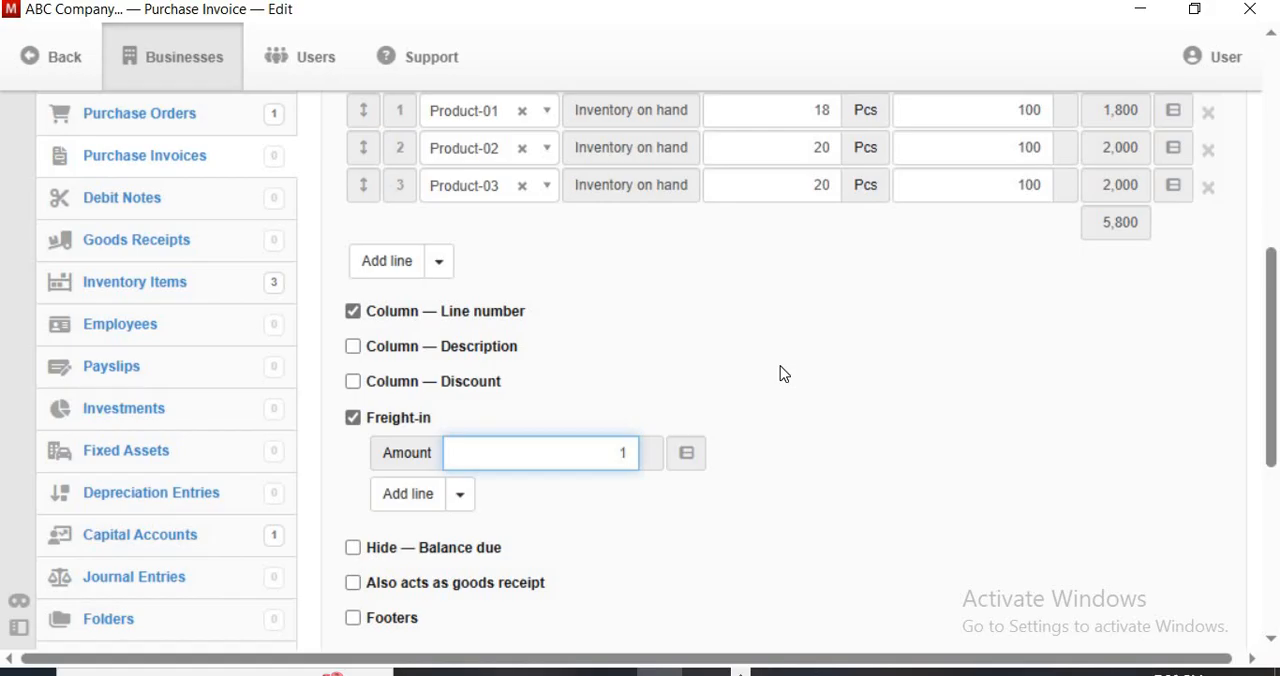
pyautogui.write('000')
pyautogui.scroll(-3, 795, 420)
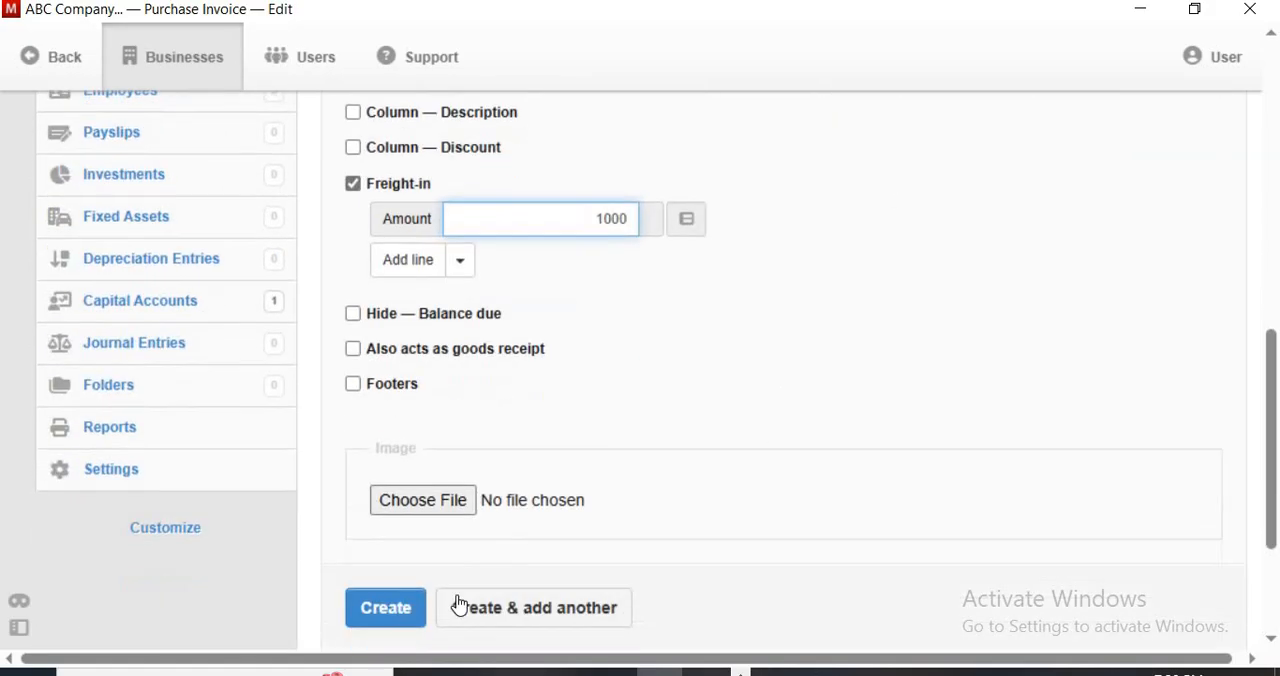
pyautogui.click(388, 630)
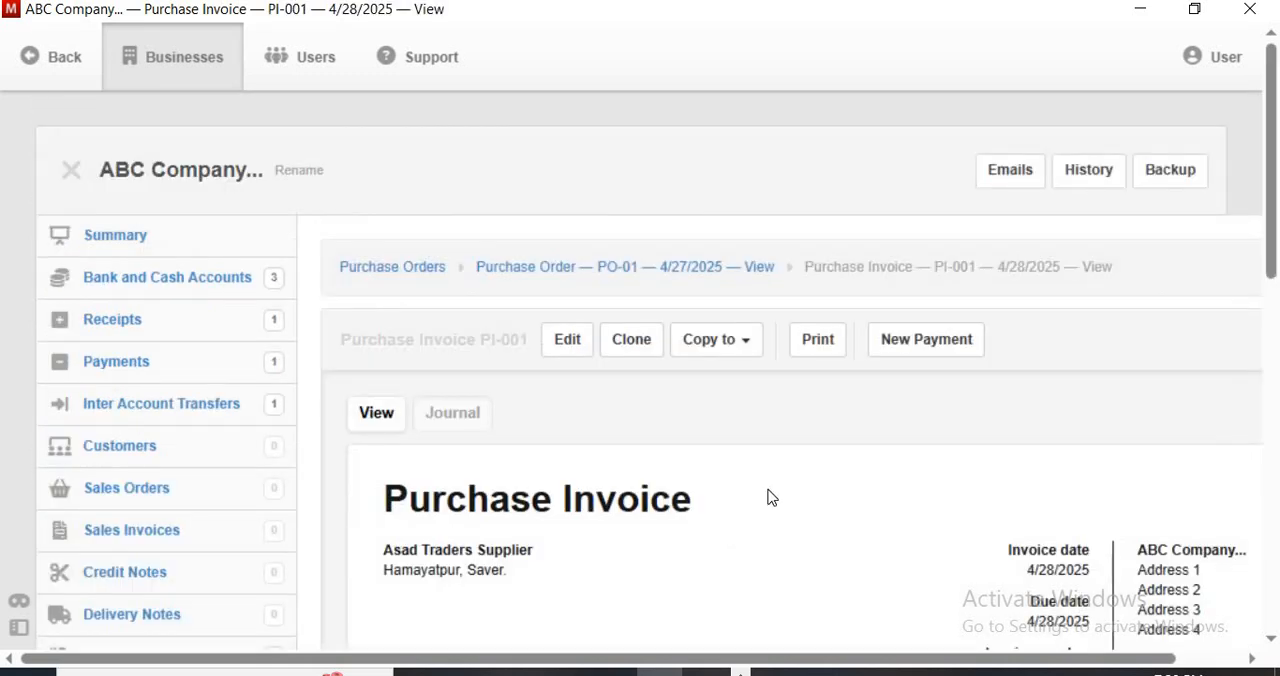
# Review the created invoice's dates, order number, item lines and total, dismissing the security pop-up
pyautogui.scroll(-1, 770, 492)
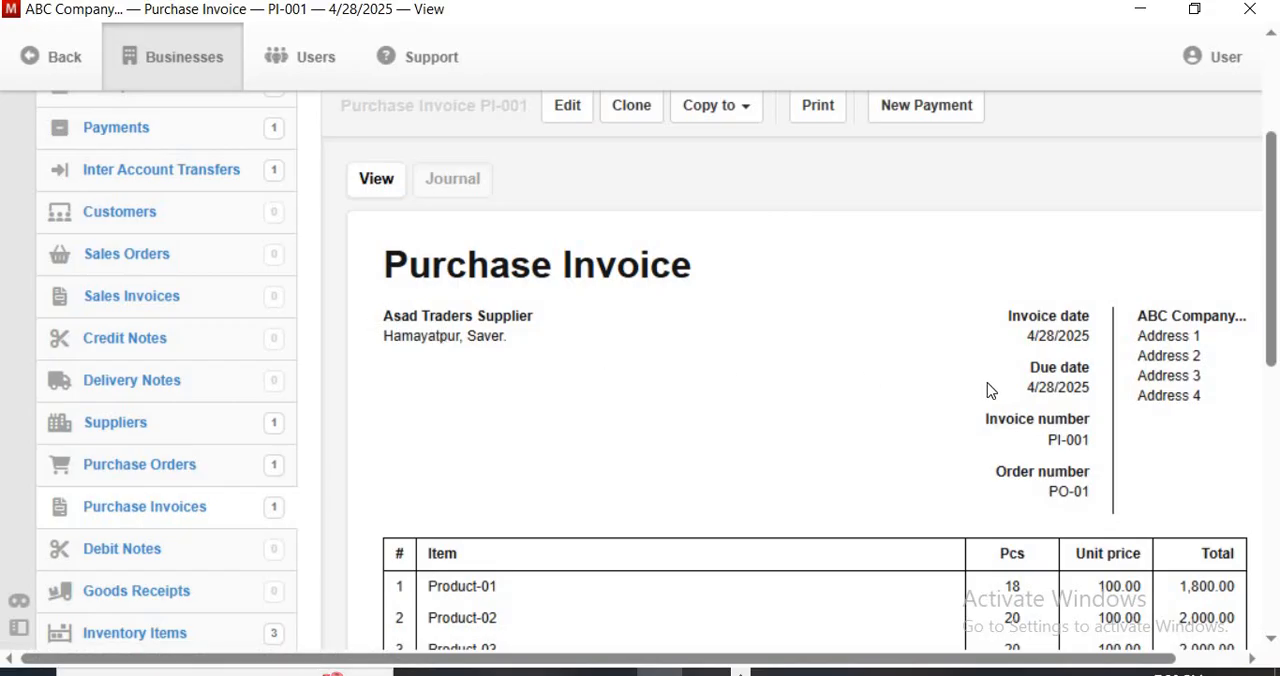
pyautogui.scroll(-2, 988, 380)
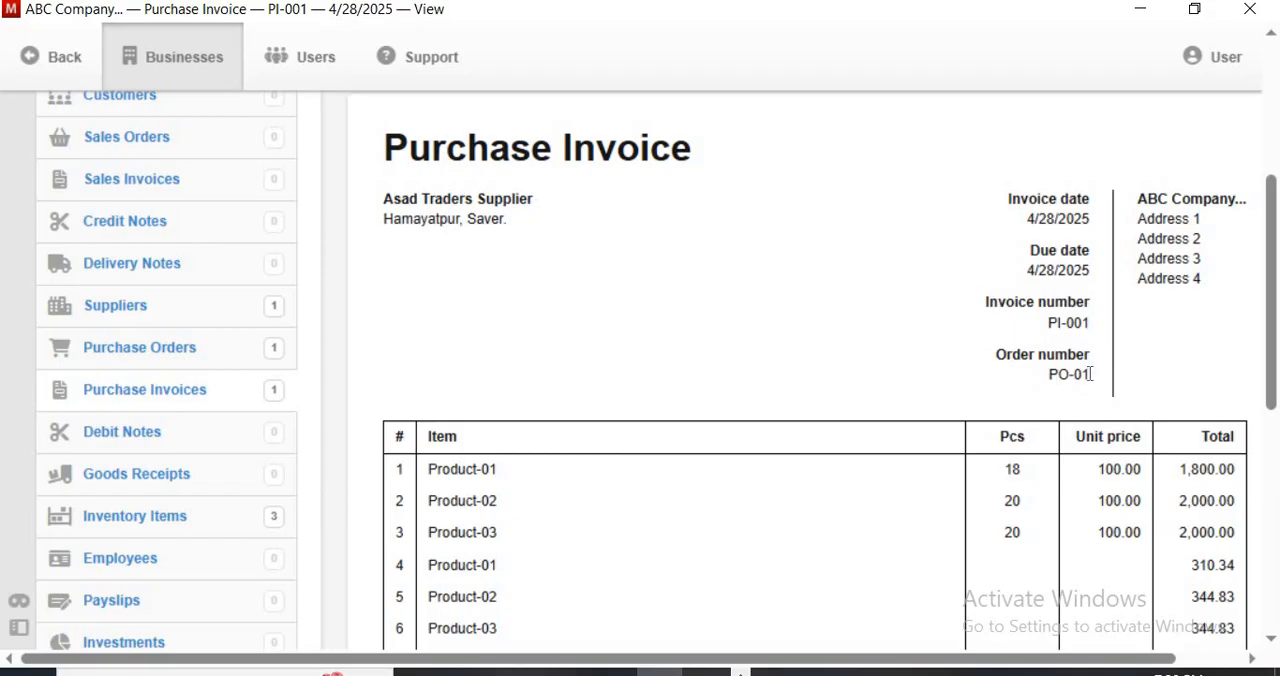
pyautogui.scroll(-3, 1090, 374)
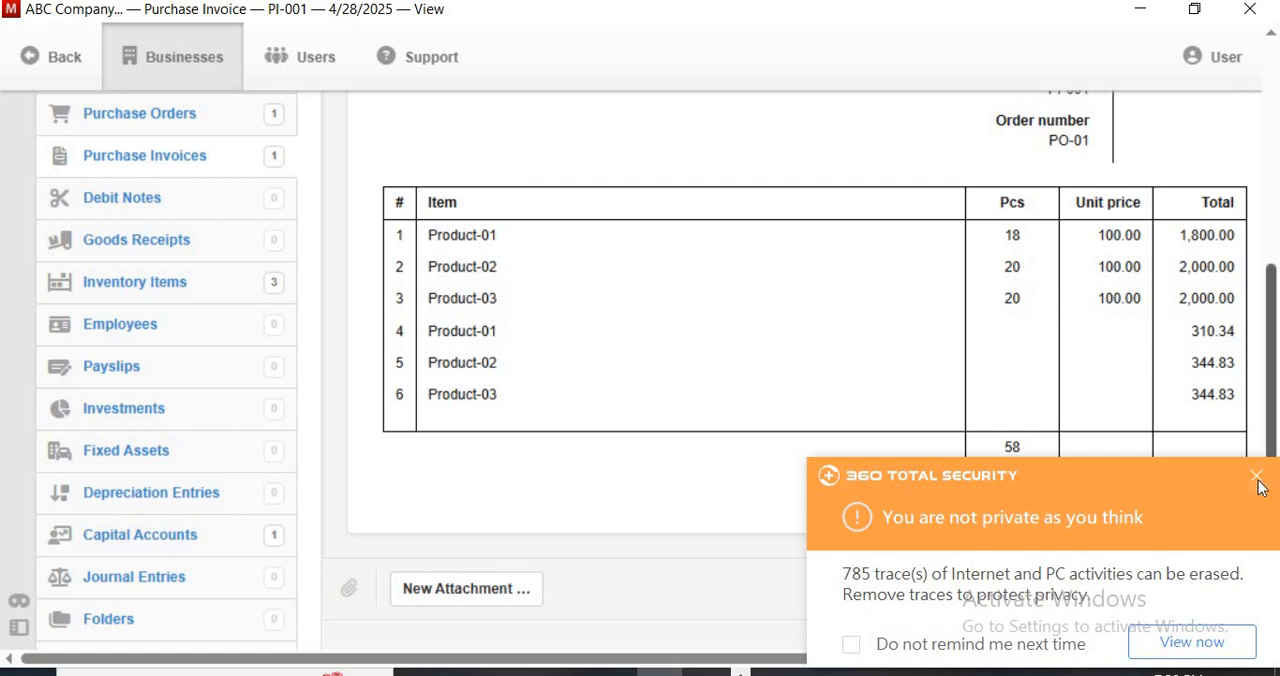
pyautogui.click(1257, 478)
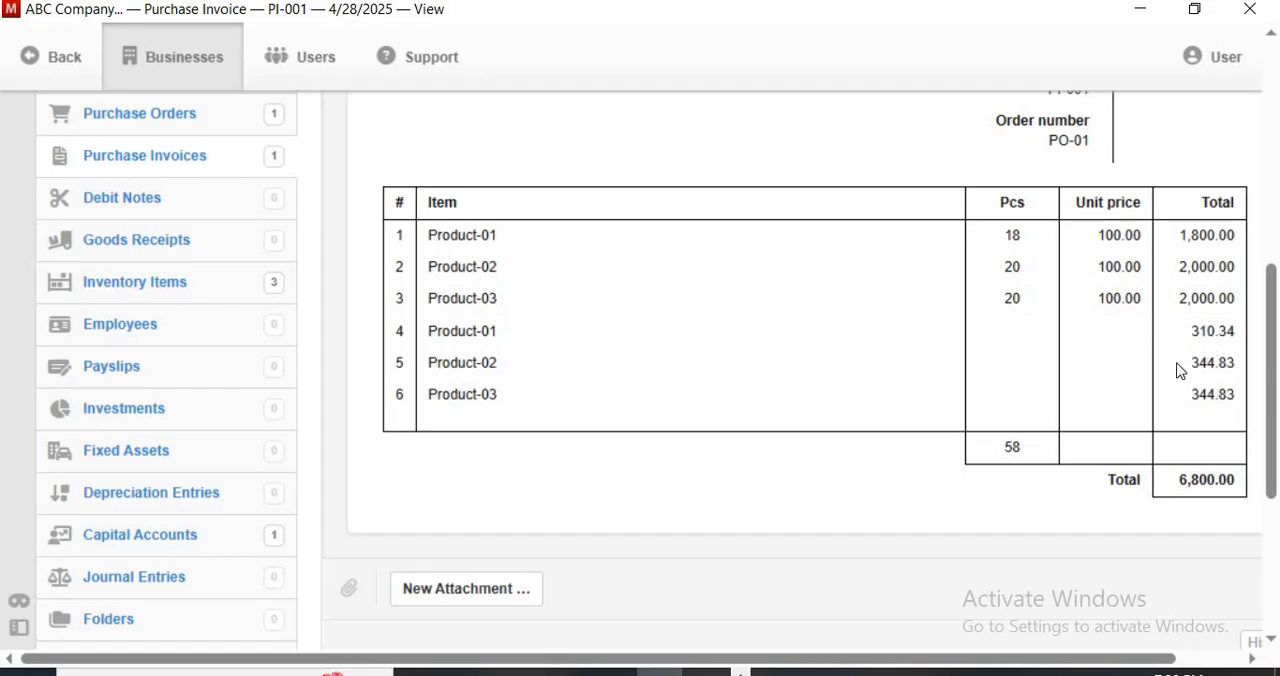
pyautogui.scroll(-2, 1126, 363)
pyautogui.scroll(2, 1128, 313)
pyautogui.scroll(-5, 935, 338)
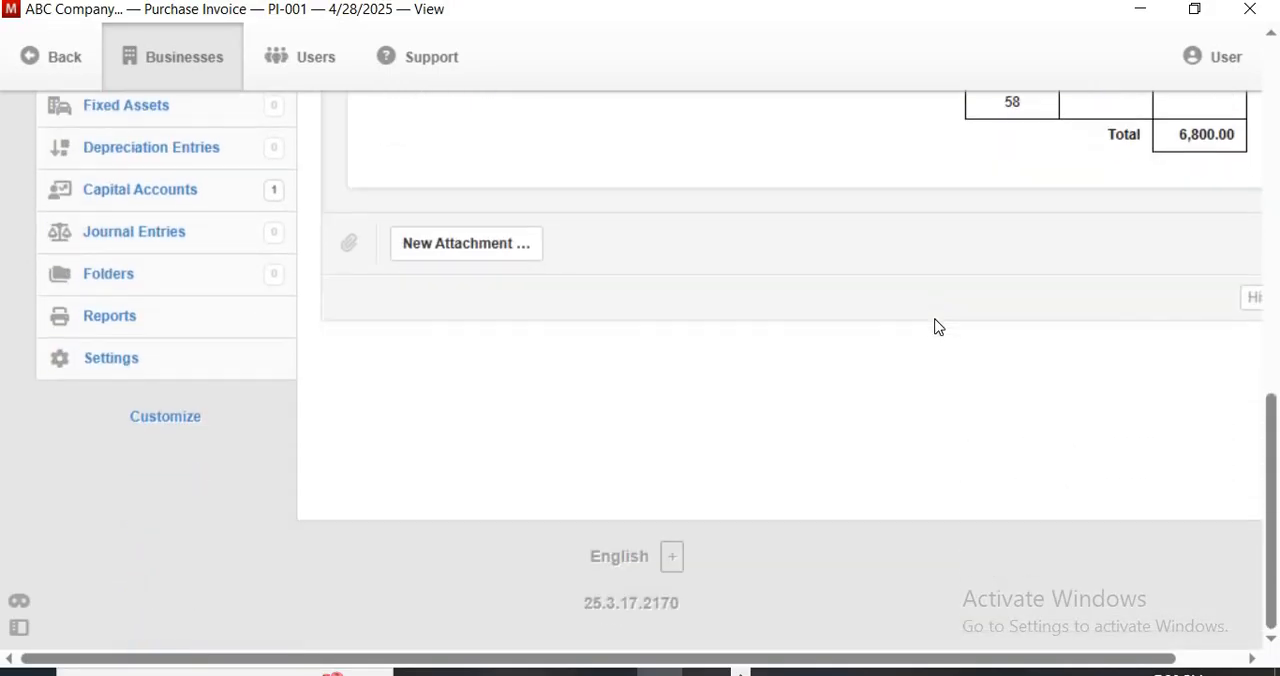
pyautogui.scroll(10, 191, 214)
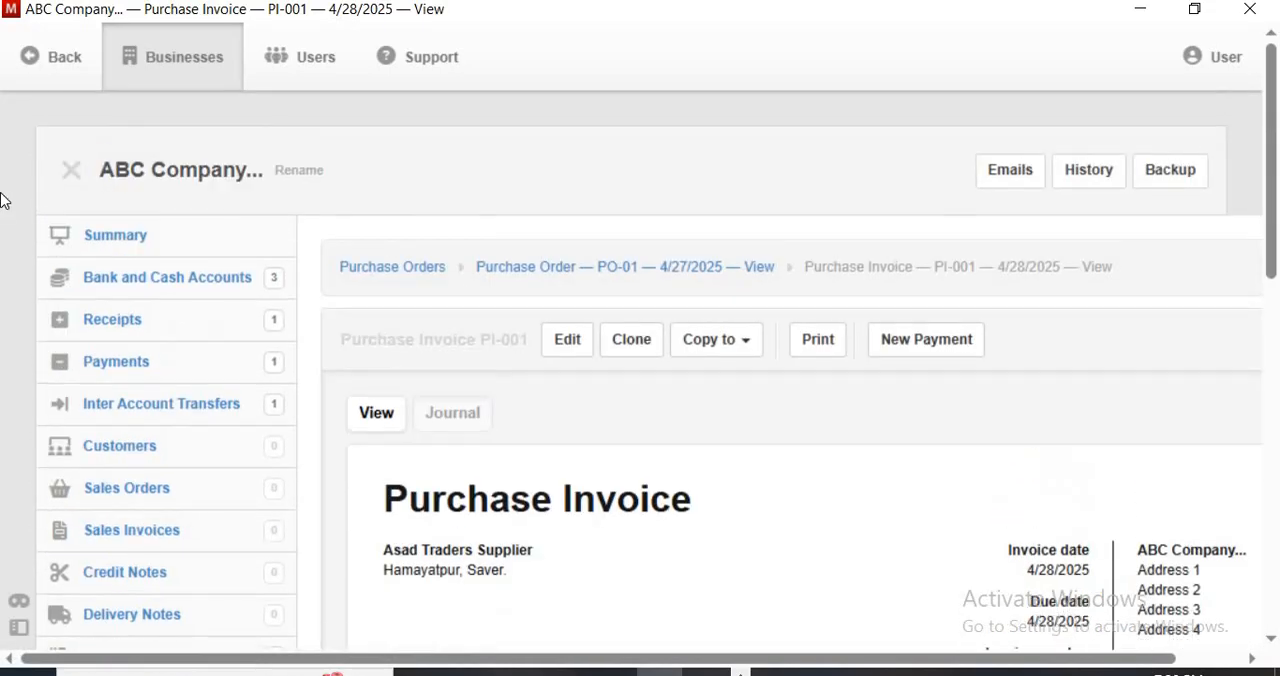
# Examine the business summary for inventory on hand and accounts payable
pyautogui.click(131, 242)
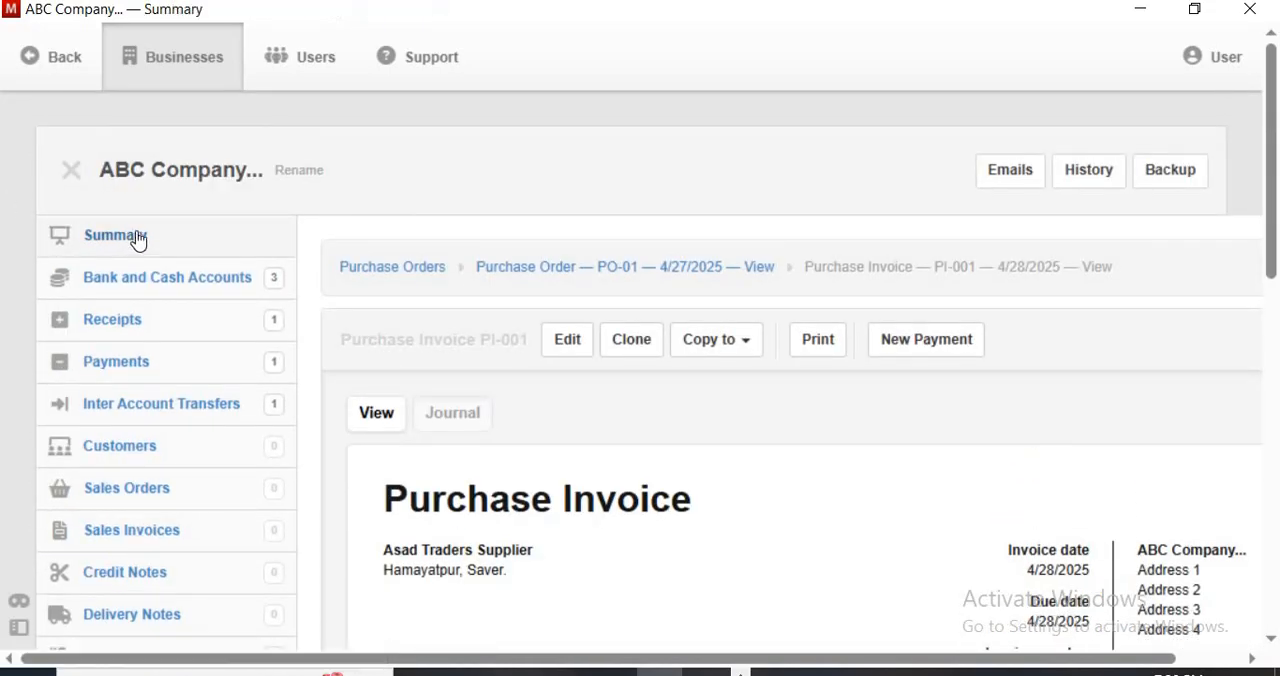
pyautogui.scroll(-2, 757, 310)
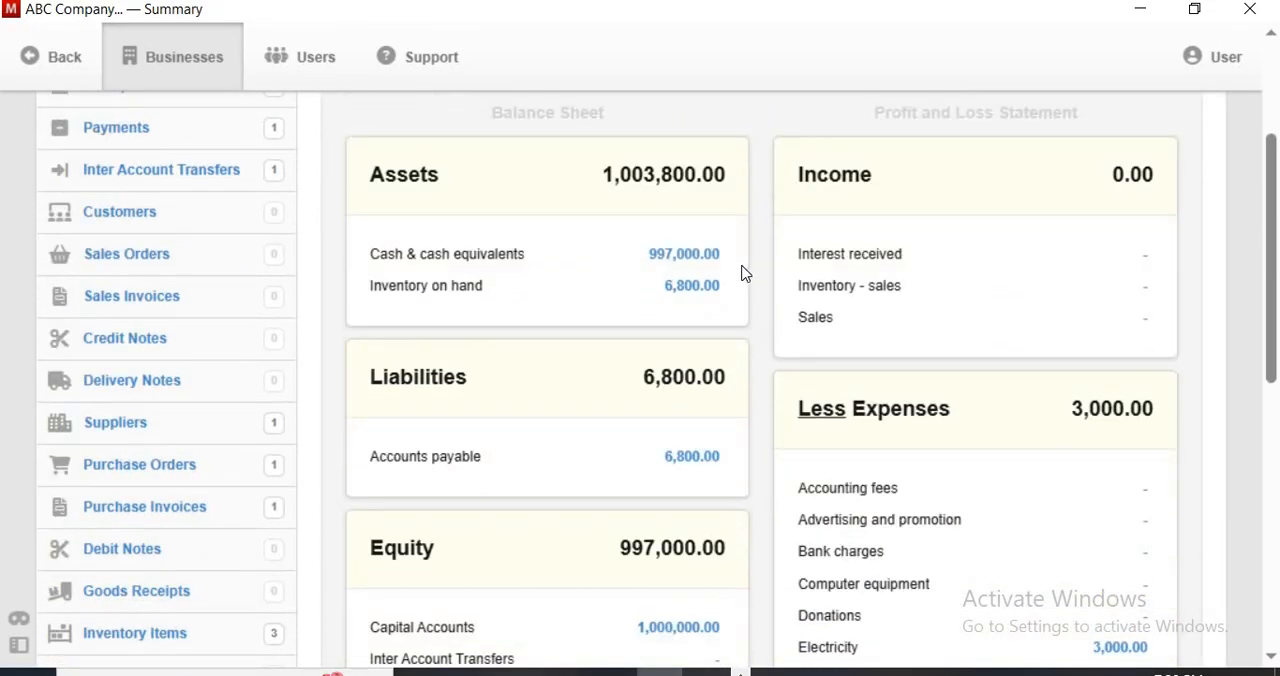
pyautogui.scroll(-1, 744, 272)
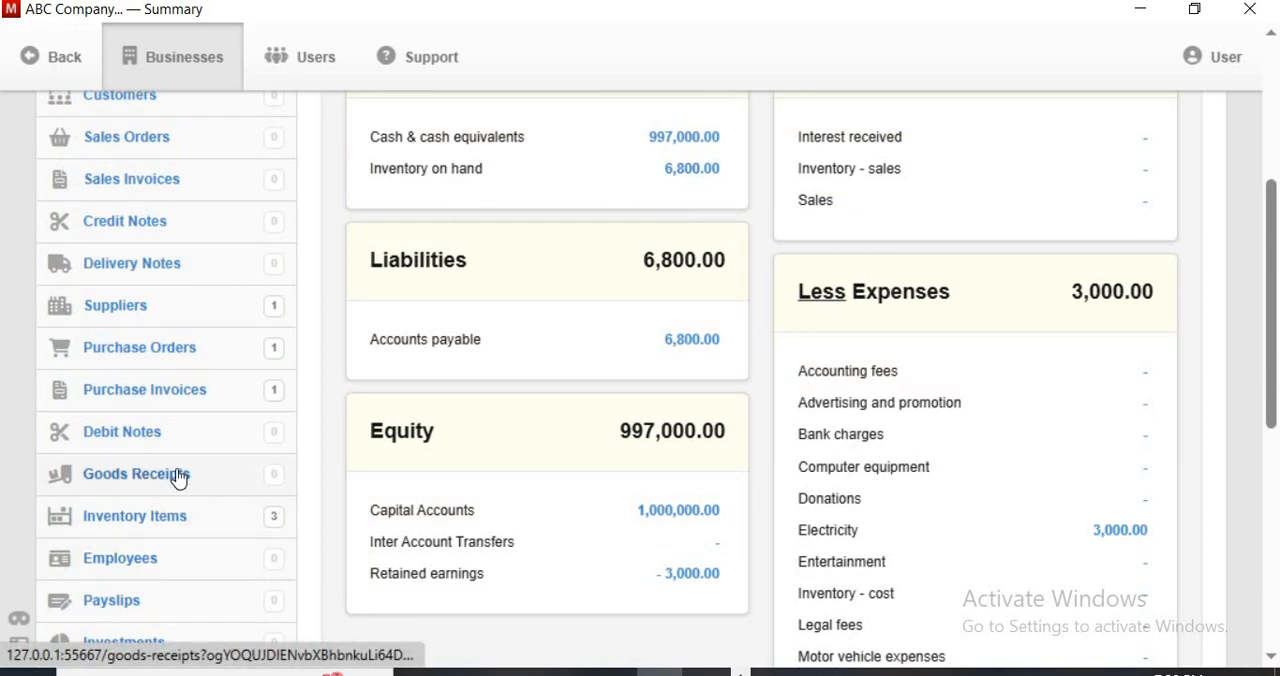
# Check the status of invoice PI-001 in the purchase invoices list and return to the summary to review assets and liabilities
pyautogui.click(276, 394)
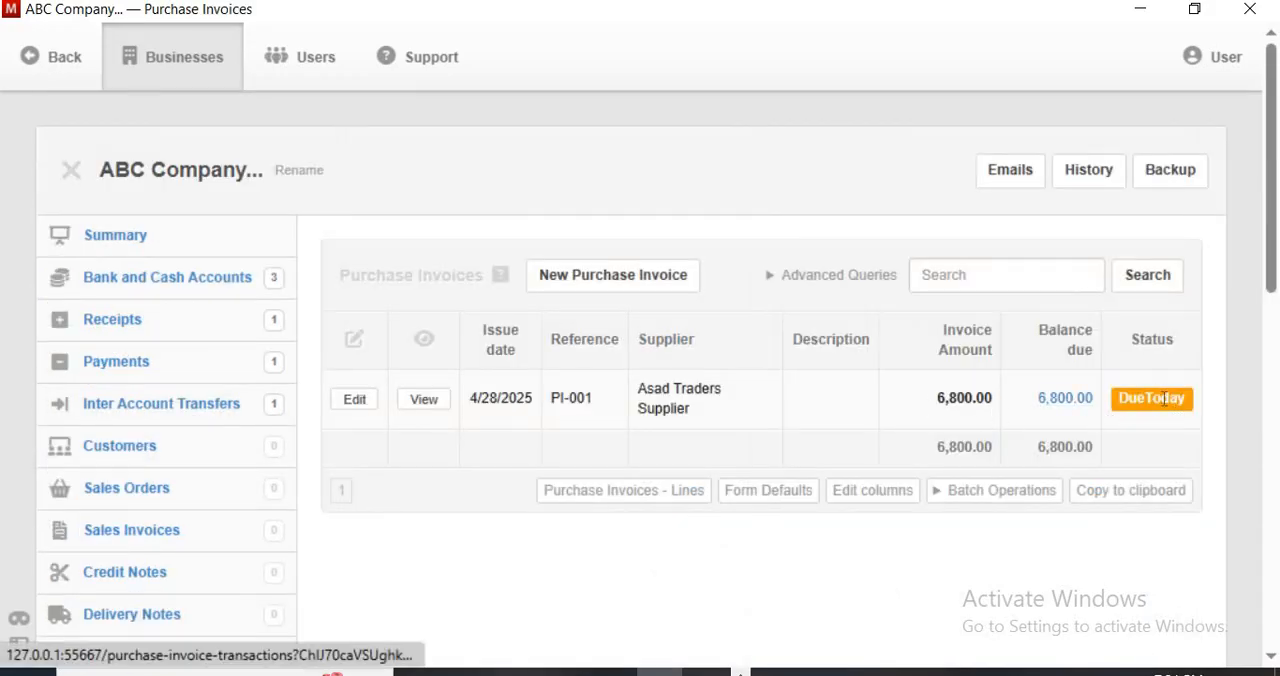
pyautogui.click(122, 242)
pyautogui.scroll(-2, 457, 322)
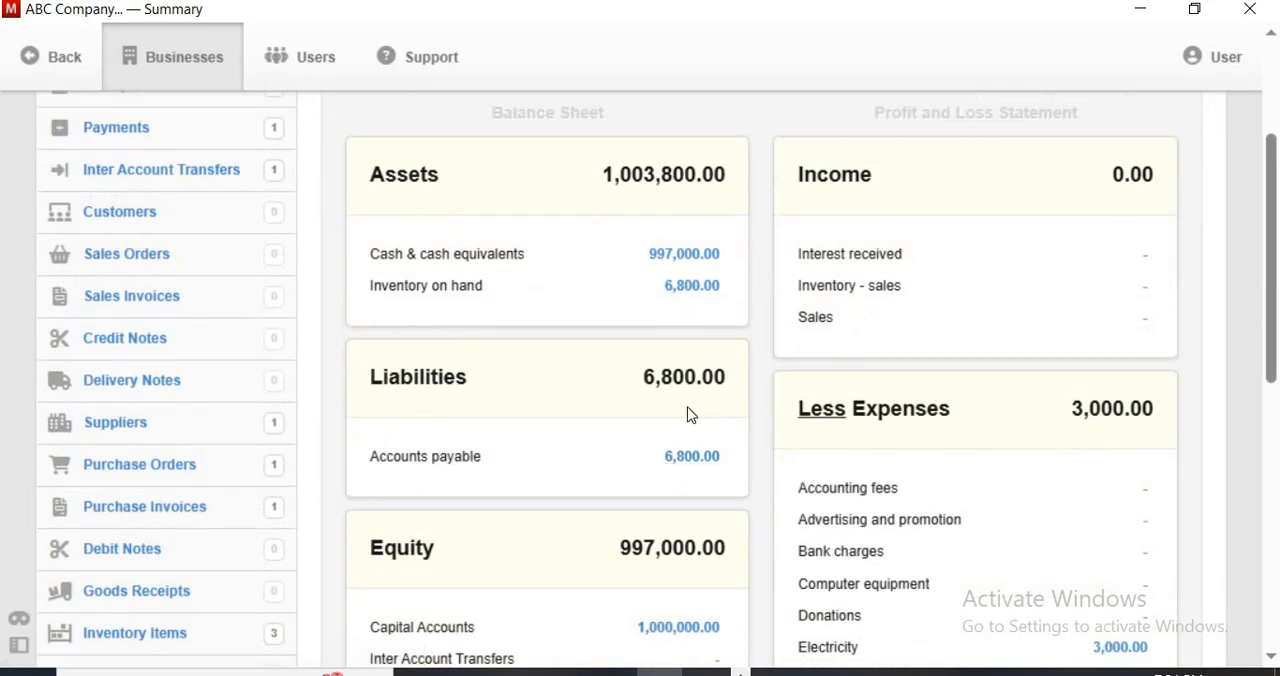
pyautogui.scroll(2, 689, 414)
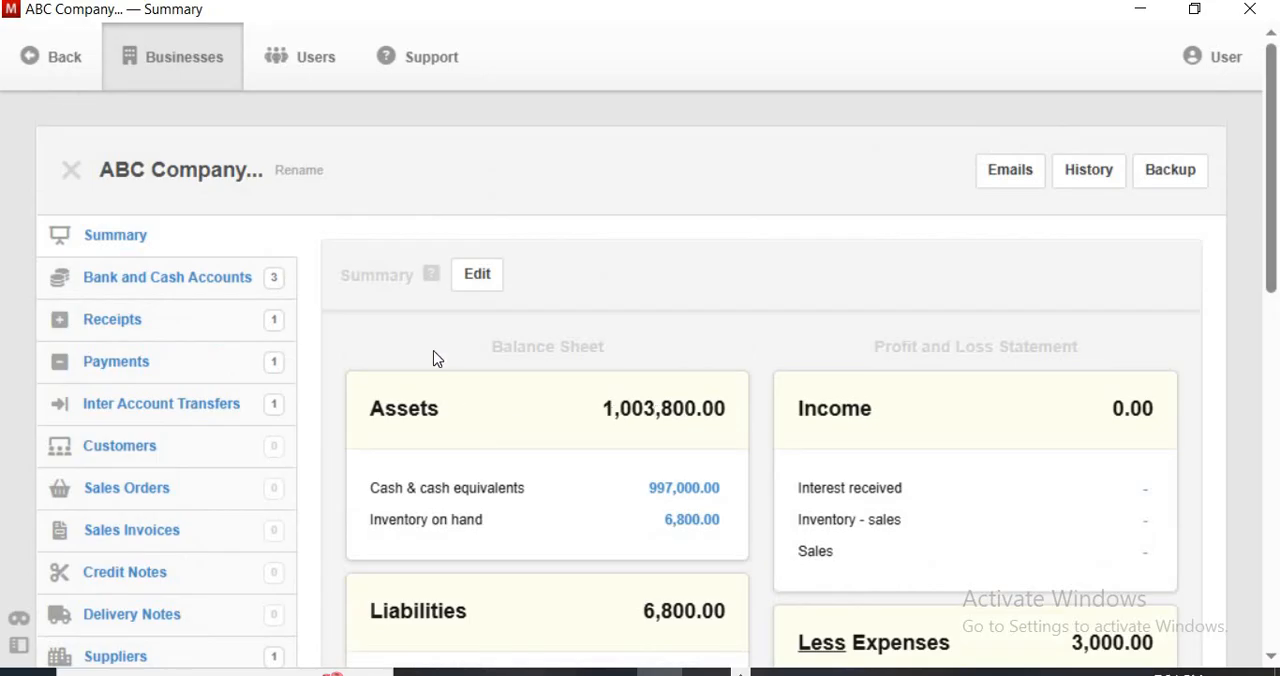
pyautogui.scroll(-1, 710, 348)
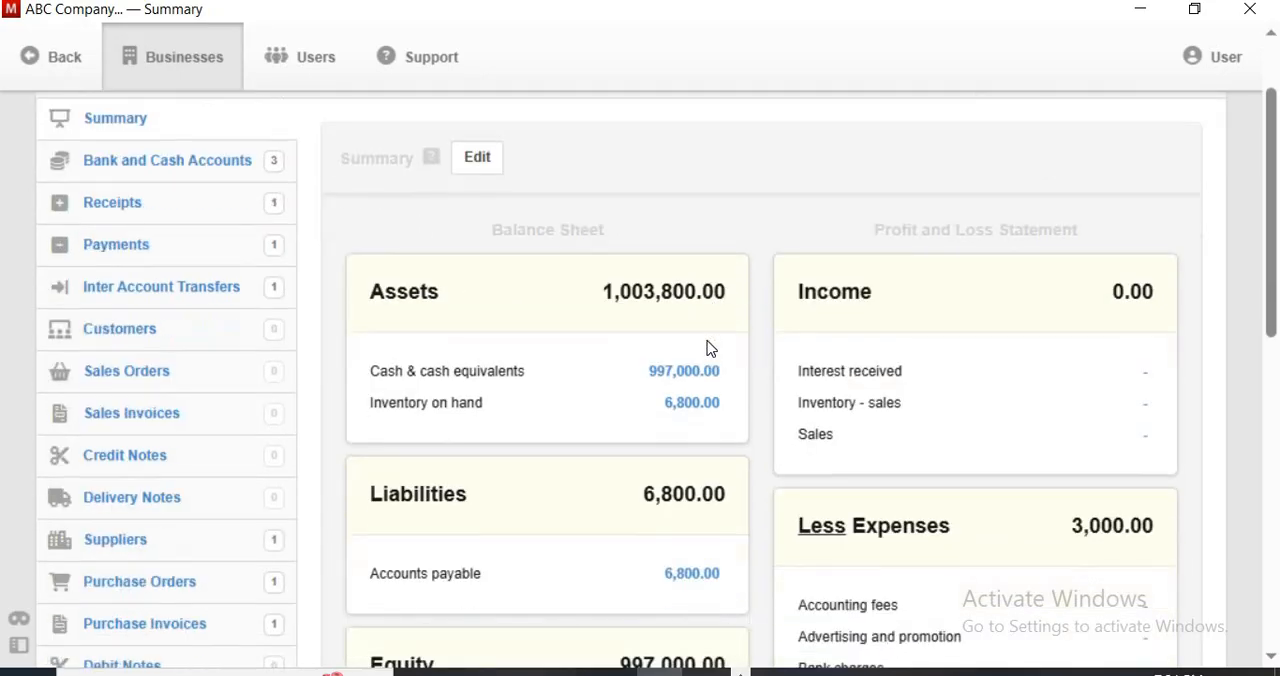